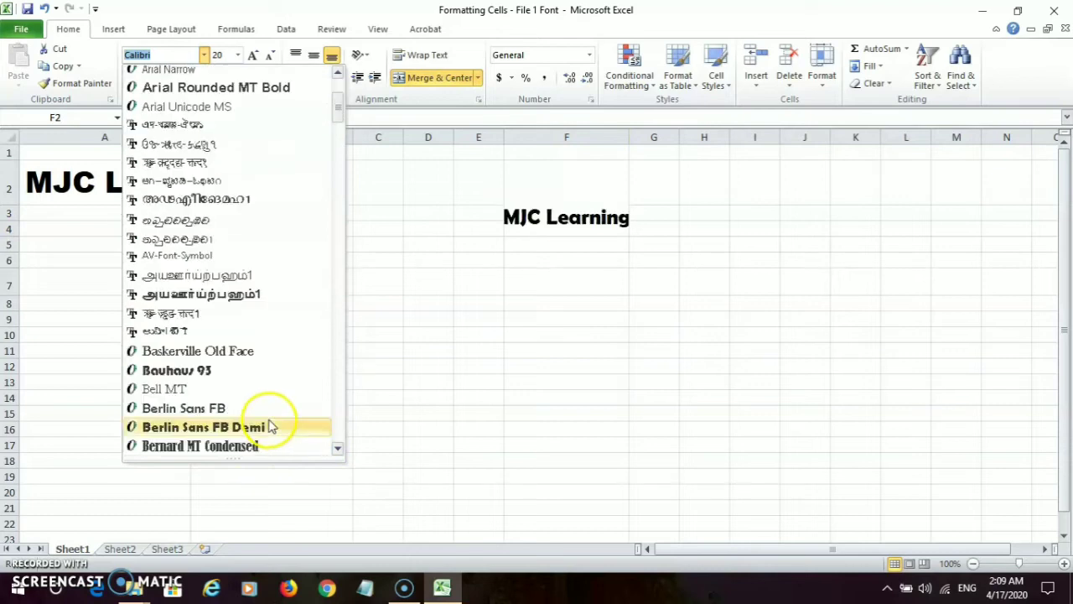
# - Set the font of the MJC Learning text in merged cell F2 to Berlin Sans FB
pyautogui.click(214, 408)
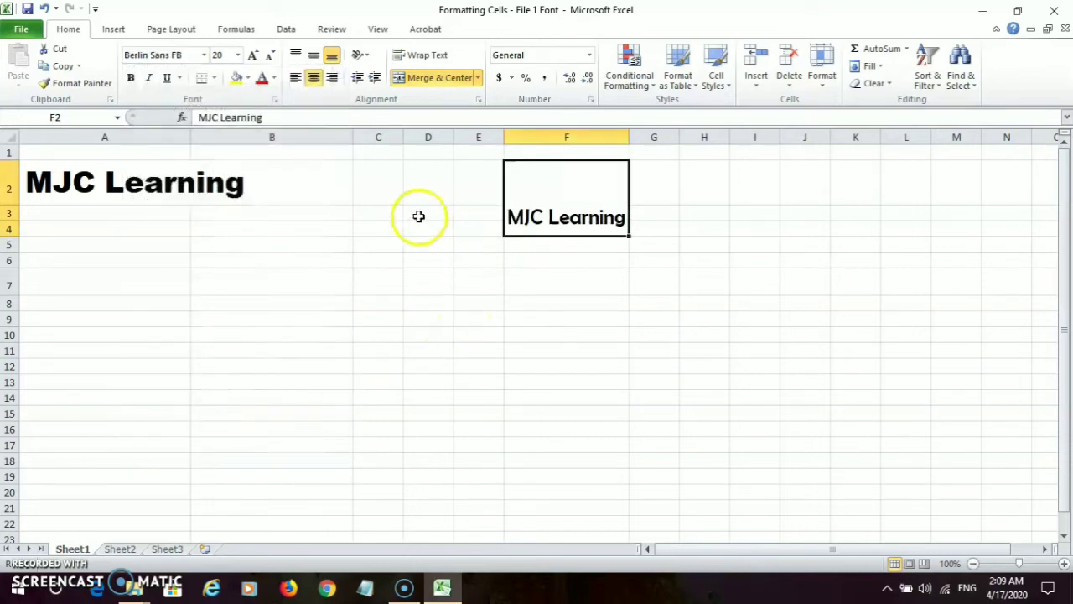
# - Set the font size of the MJC Learning text in cell A2 to 48
pyautogui.click(232, 183)
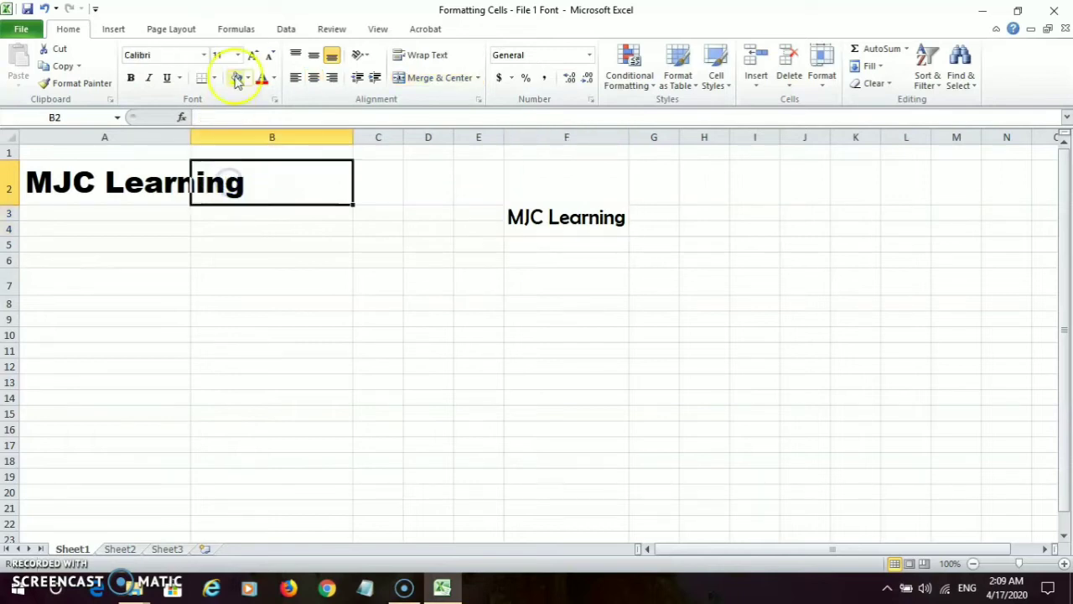
pyautogui.click(72, 180)
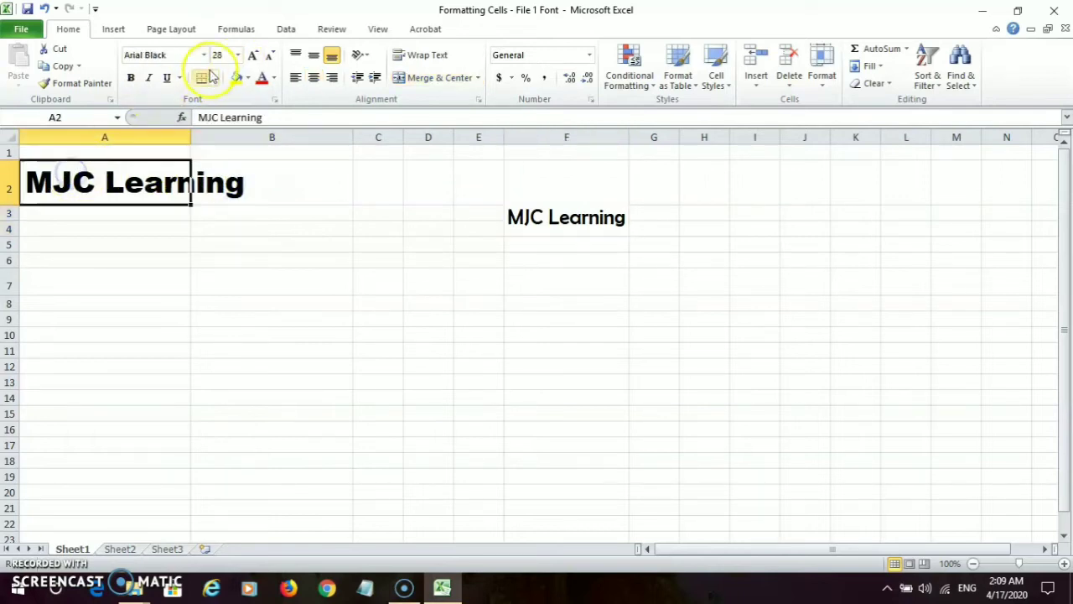
pyautogui.click(238, 56)
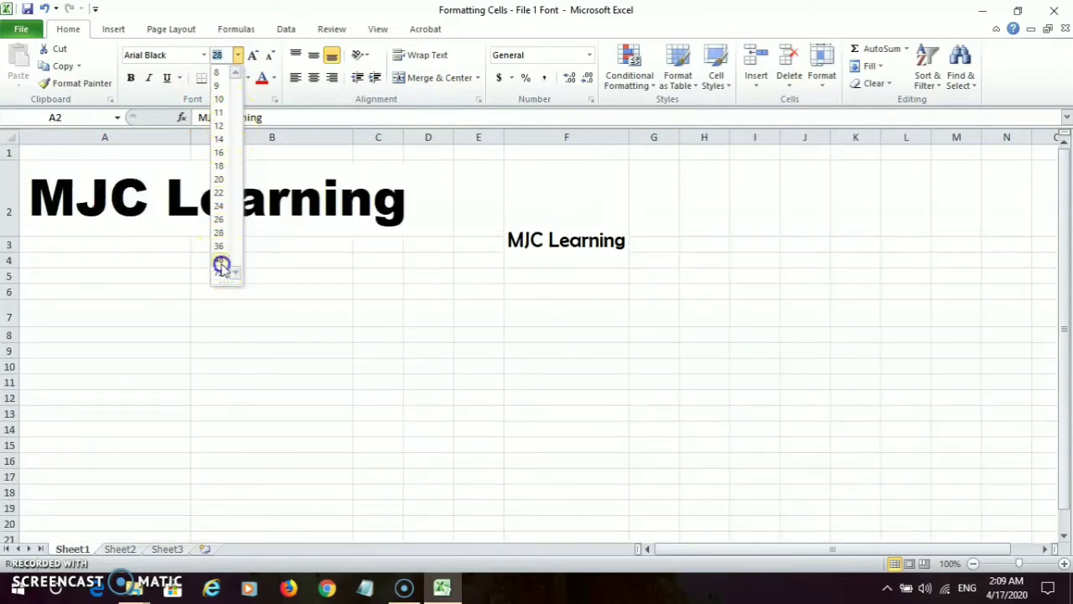
pyautogui.click(219, 262)
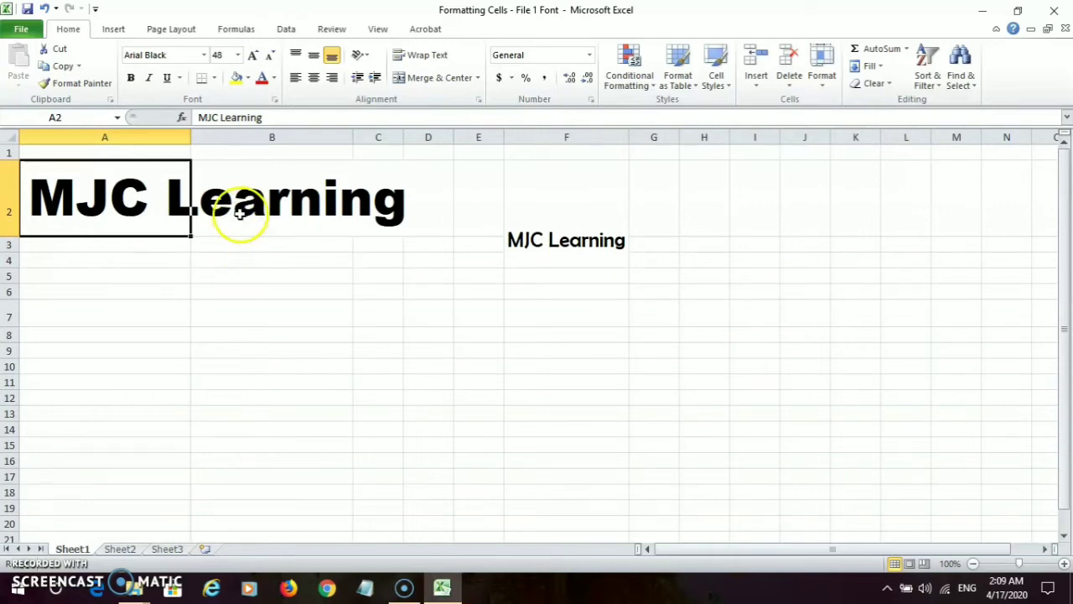
# - Step the font size of cell A2 up to 72, down to 28 and back up to 48
pyautogui.click(254, 55)
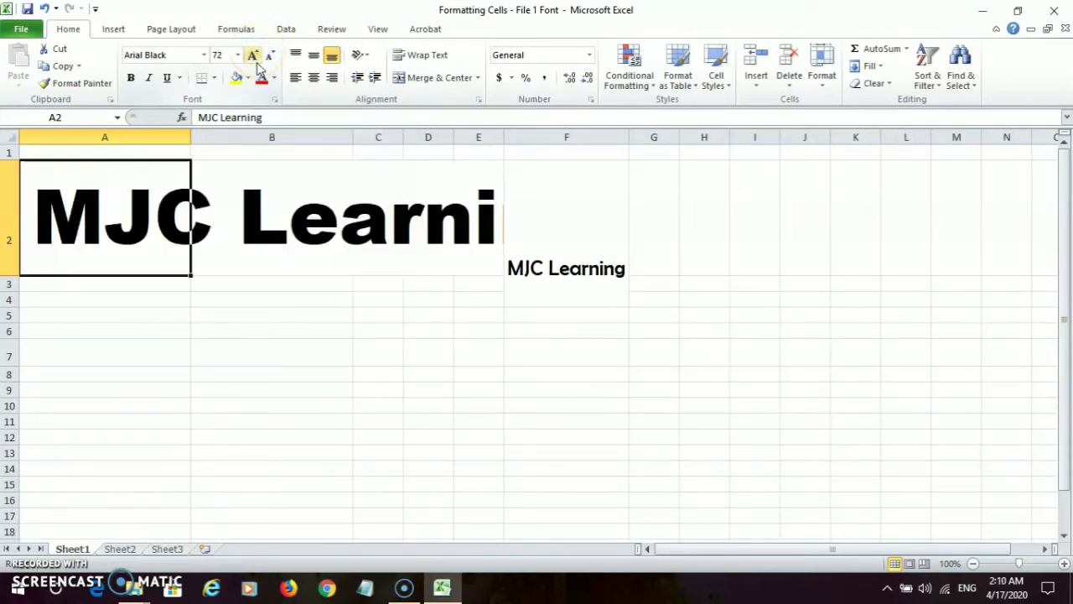
pyautogui.click(269, 56)
pyautogui.click(269, 56)
pyautogui.click(269, 56)
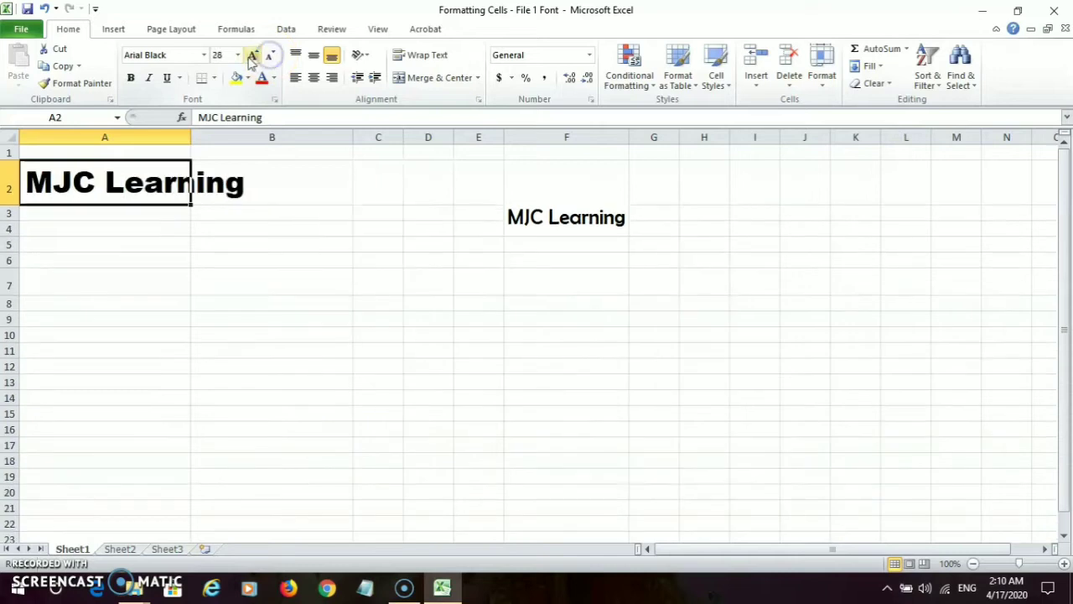
pyautogui.click(251, 57)
pyautogui.click(251, 57)
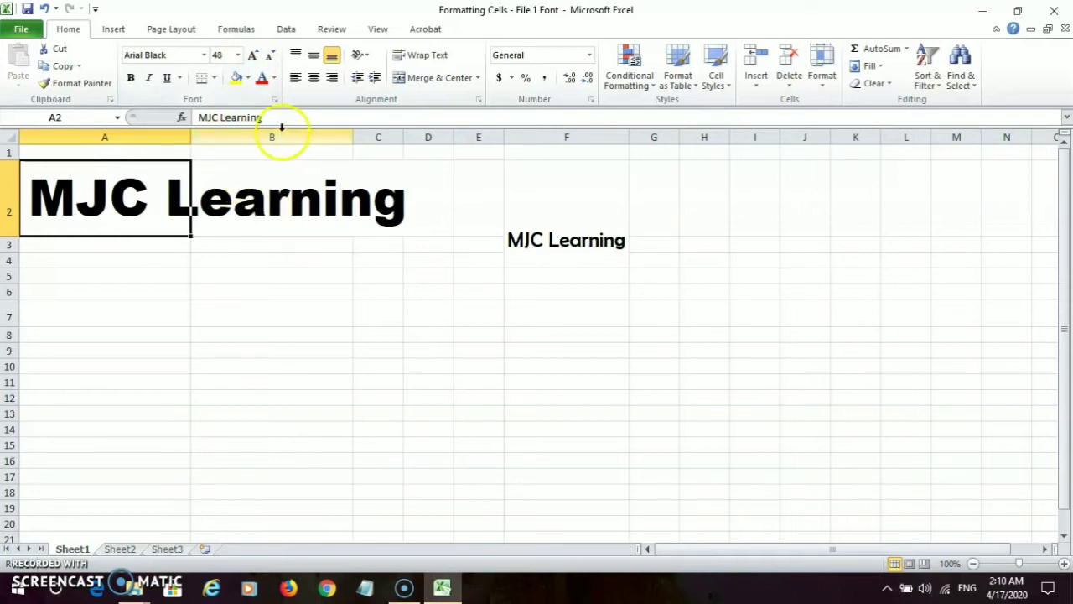
# - Decrease the font size of the text in cell A2 step by step to 20
pyautogui.click(270, 56)
pyautogui.click(270, 56)
pyautogui.click(270, 56)
pyautogui.click(270, 56)
pyautogui.click(270, 56)
pyautogui.click(270, 56)
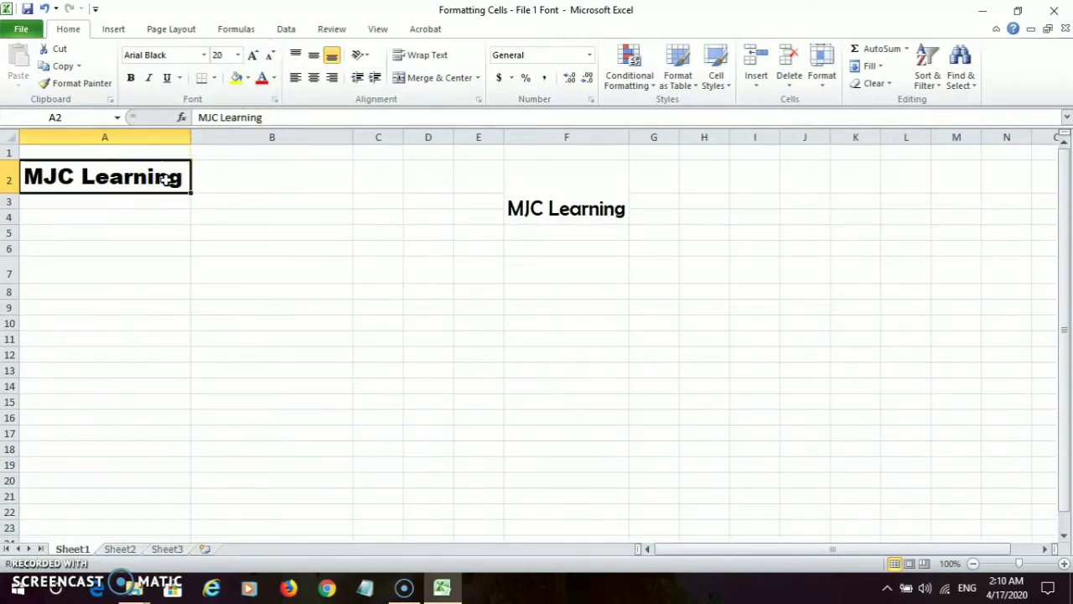
# - Make the MJC Learning text in cell A2 bold
pyautogui.click(132, 80)
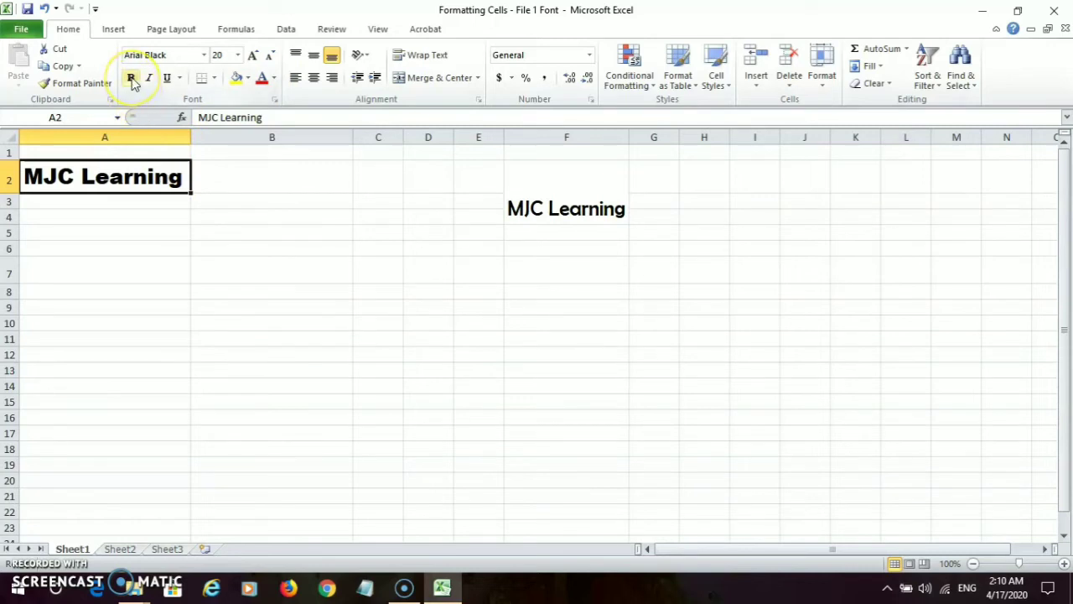
pyautogui.click(132, 79)
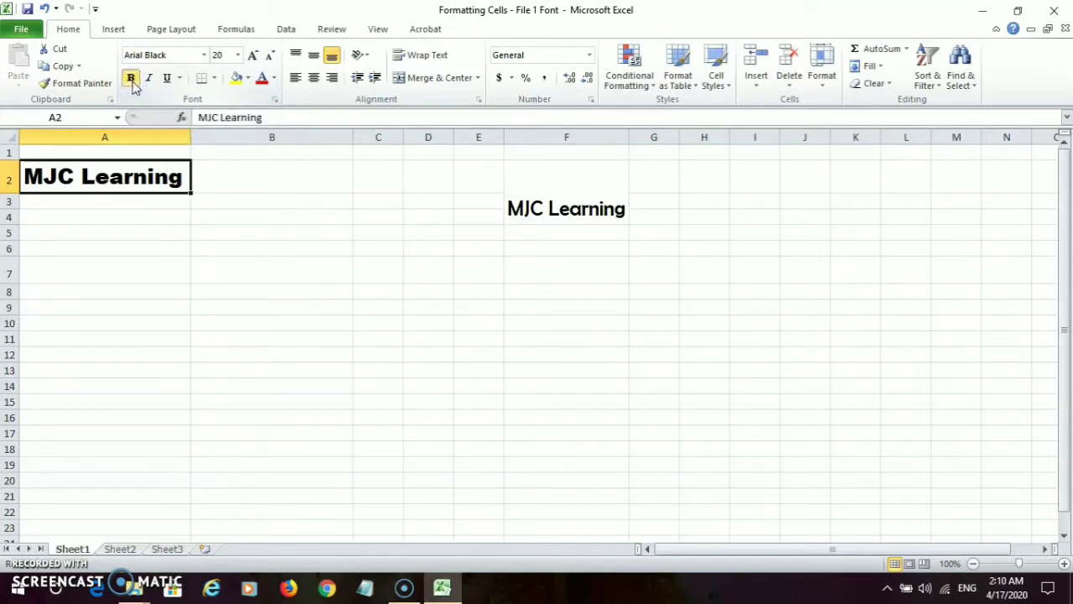
pyautogui.click(149, 177)
# - Apply italic and underline formatting to the MJC Learning text in cell A2
pyautogui.click(165, 78)
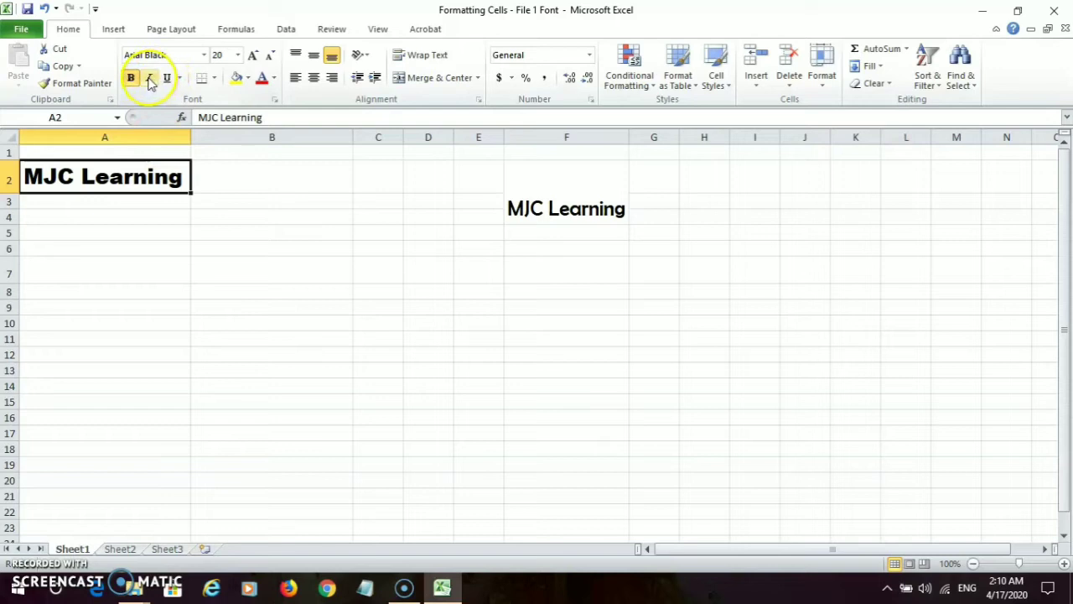
pyautogui.click(148, 78)
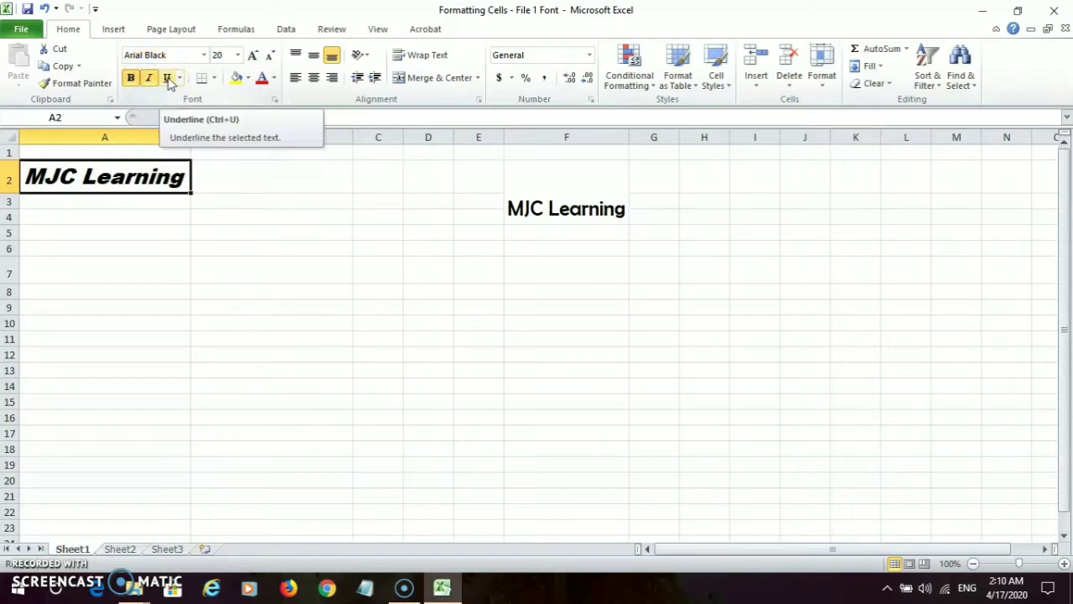
pyautogui.click(167, 78)
pyautogui.click(156, 174)
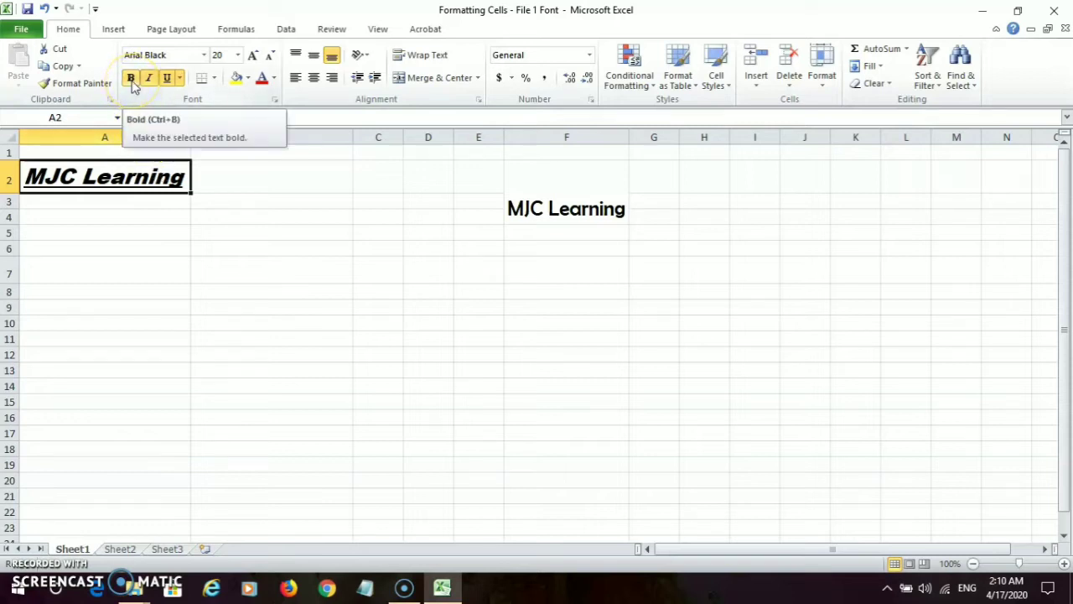
pyautogui.click(168, 79)
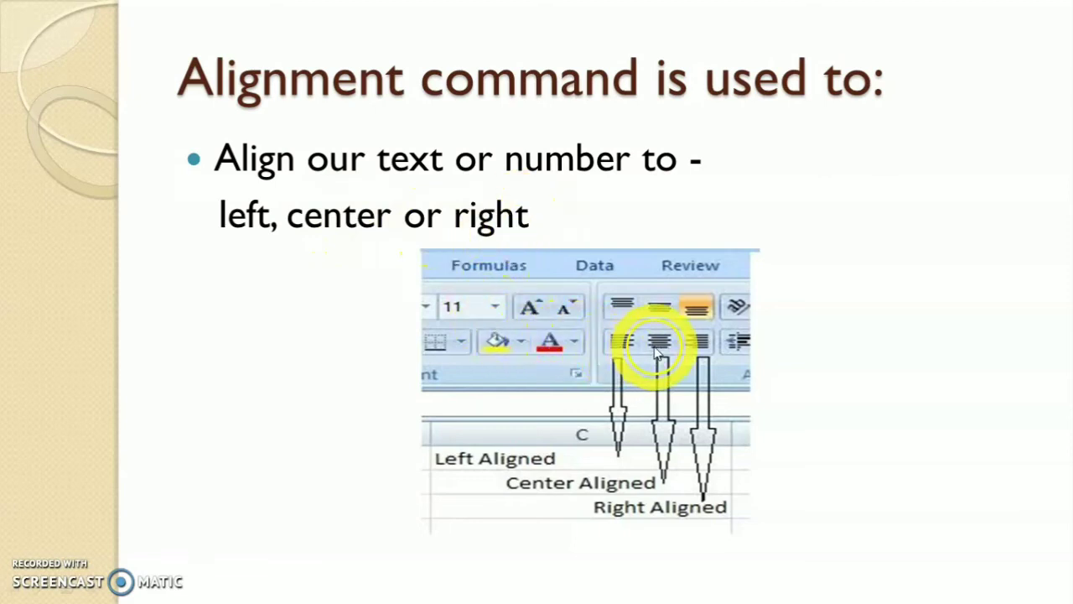
pyautogui.click(826, 378)
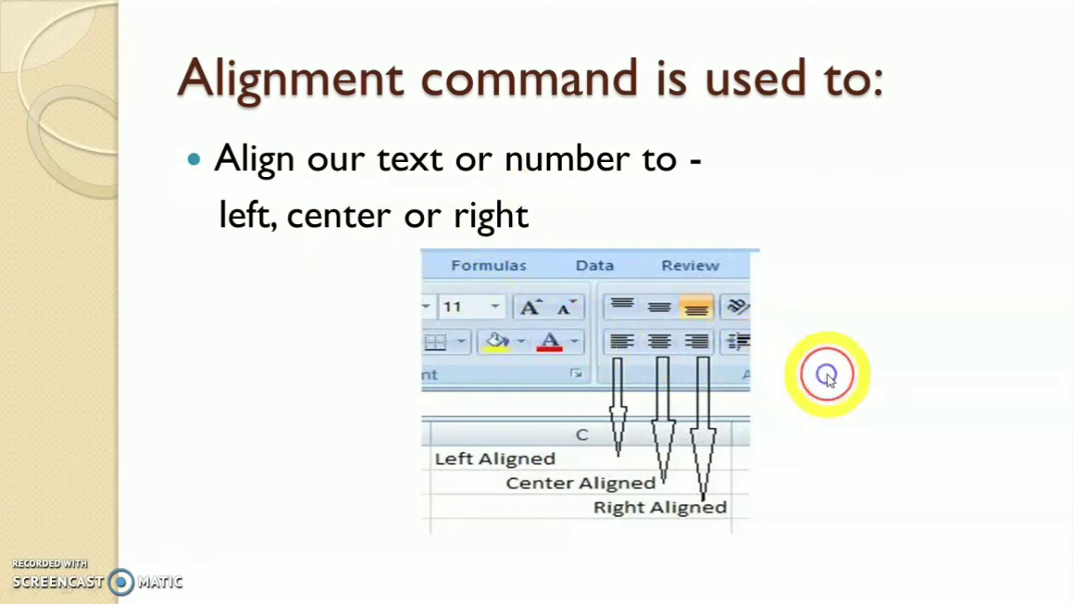
pyautogui.click(826, 375)
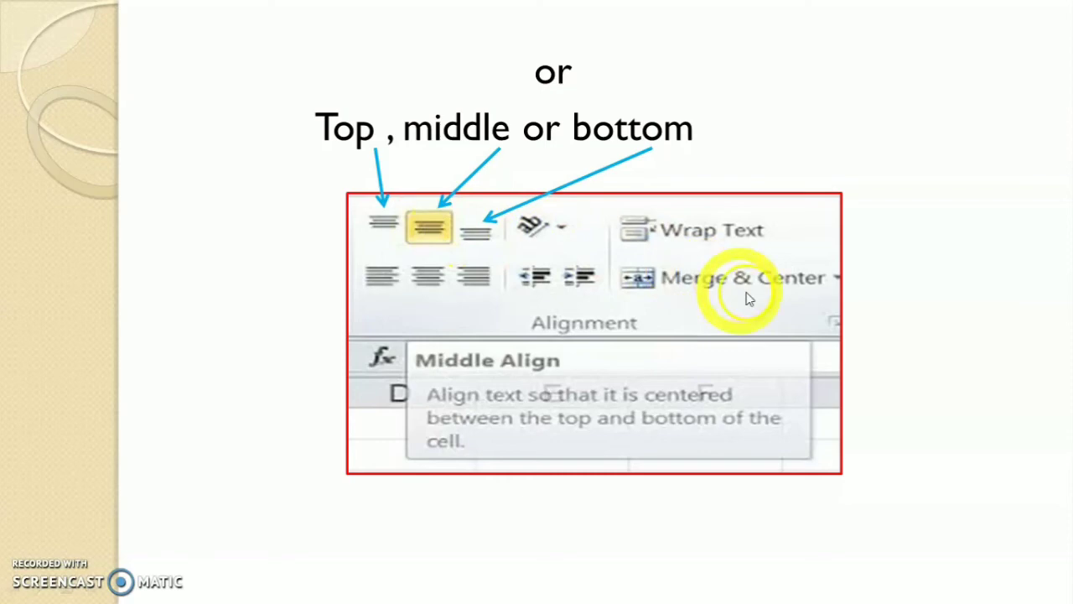
pyautogui.click(1007, 345)
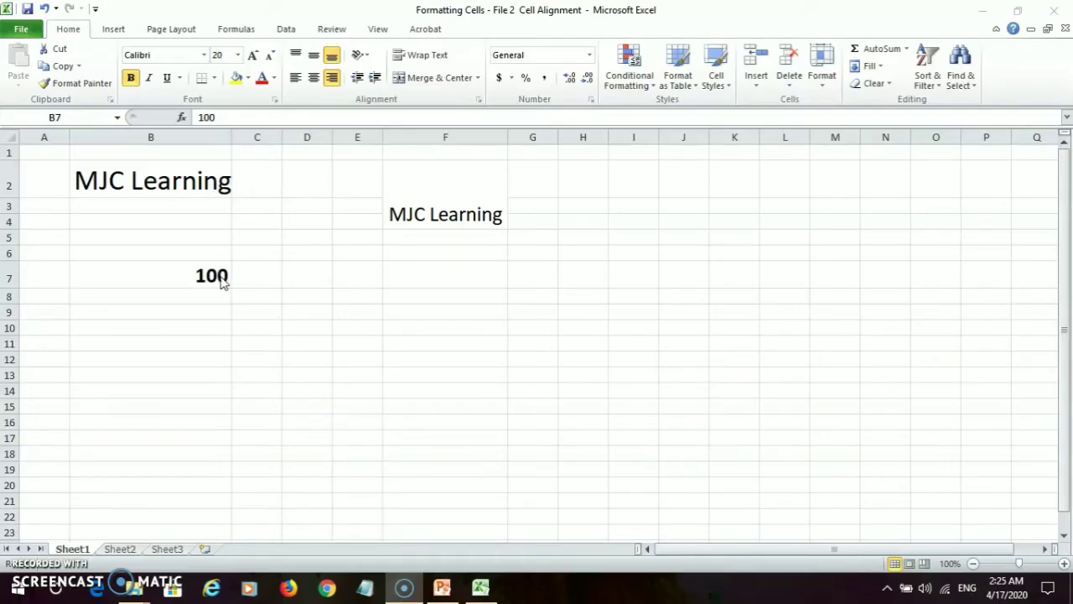
# - Cycle the horizontal alignment of the number 100 in cell B7 through left, center and right
pyautogui.click(222, 281)
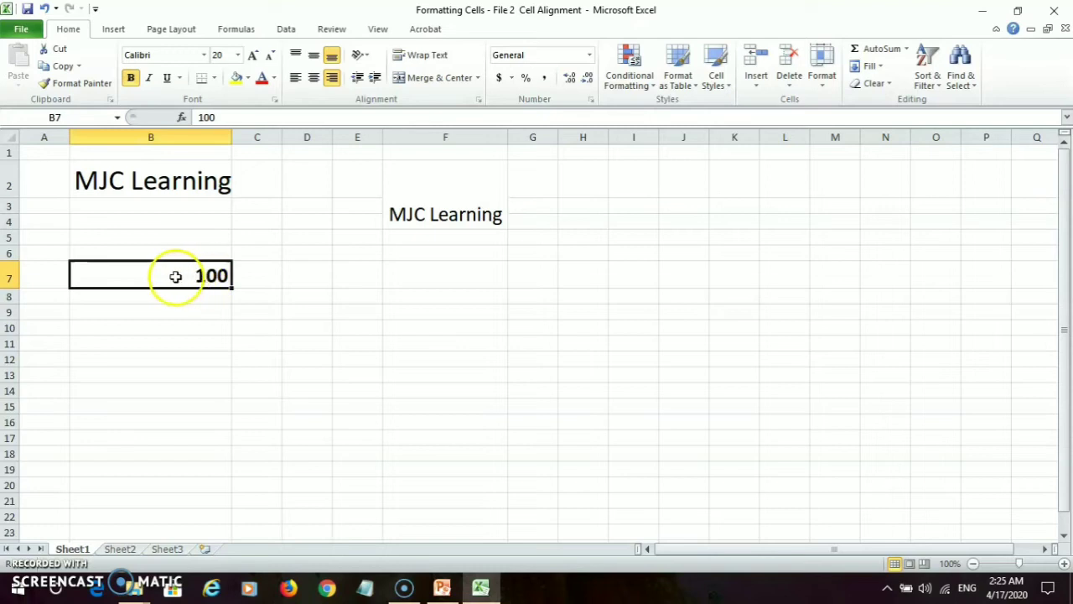
pyautogui.click(293, 78)
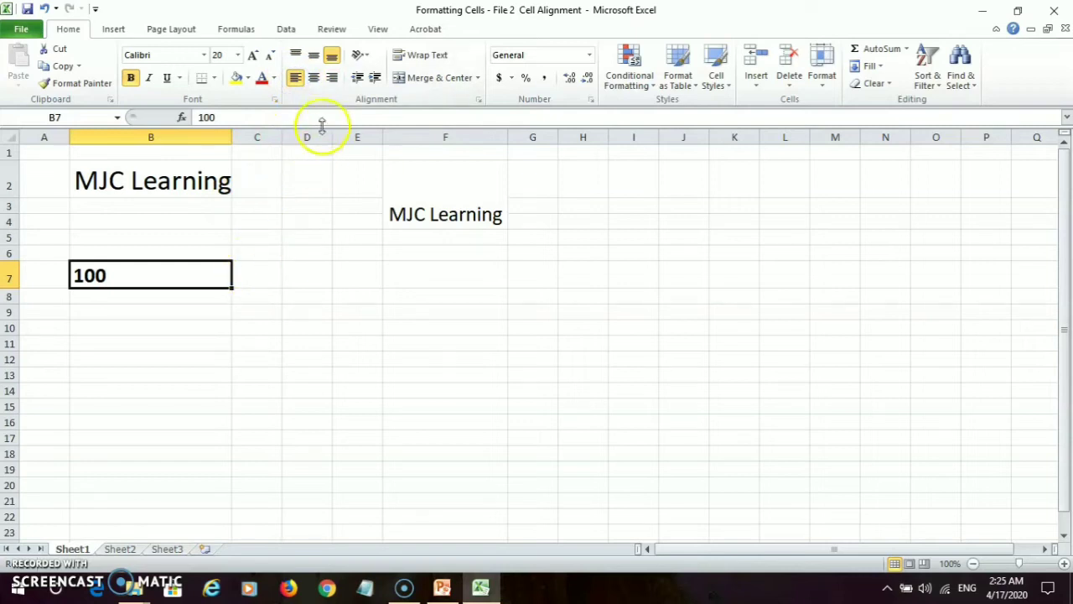
pyautogui.click(312, 78)
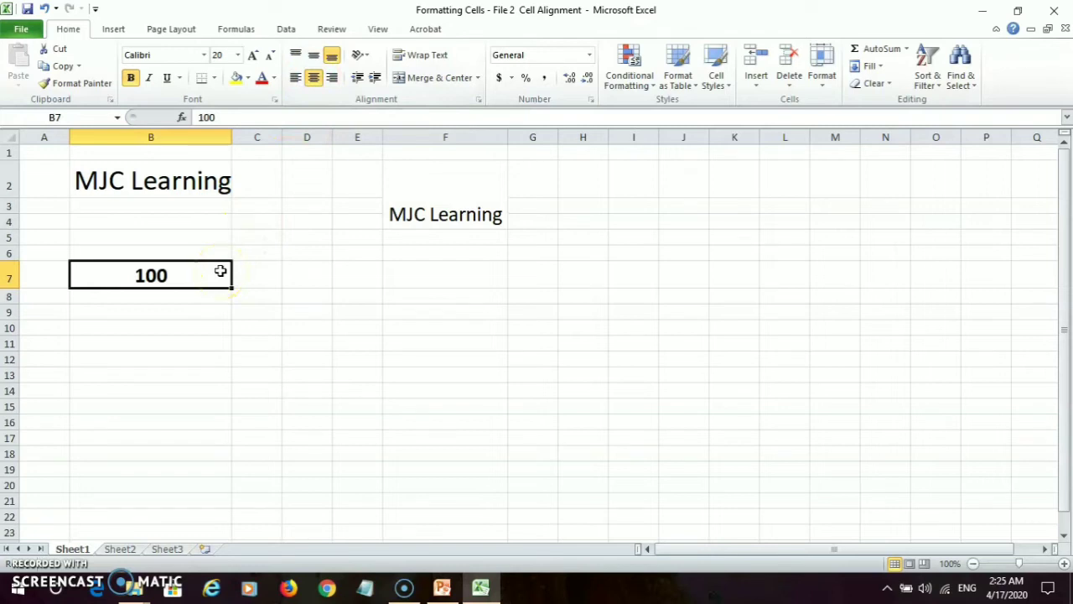
pyautogui.click(332, 78)
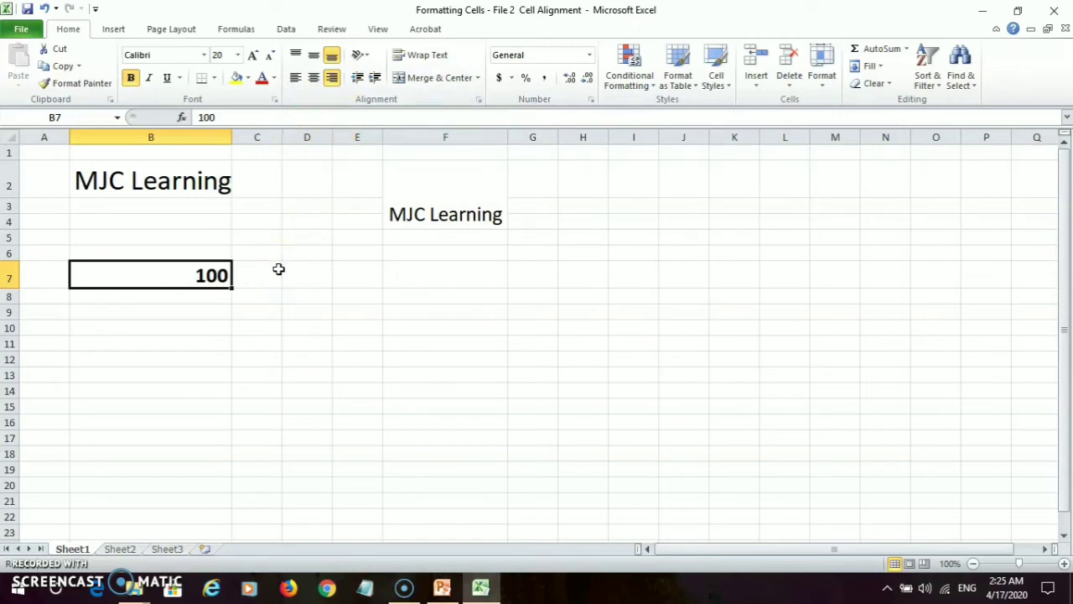
# - Cycle the vertical alignment of the MJC Learning text in merged cell F2 through top, middle and bottom
pyautogui.click(409, 215)
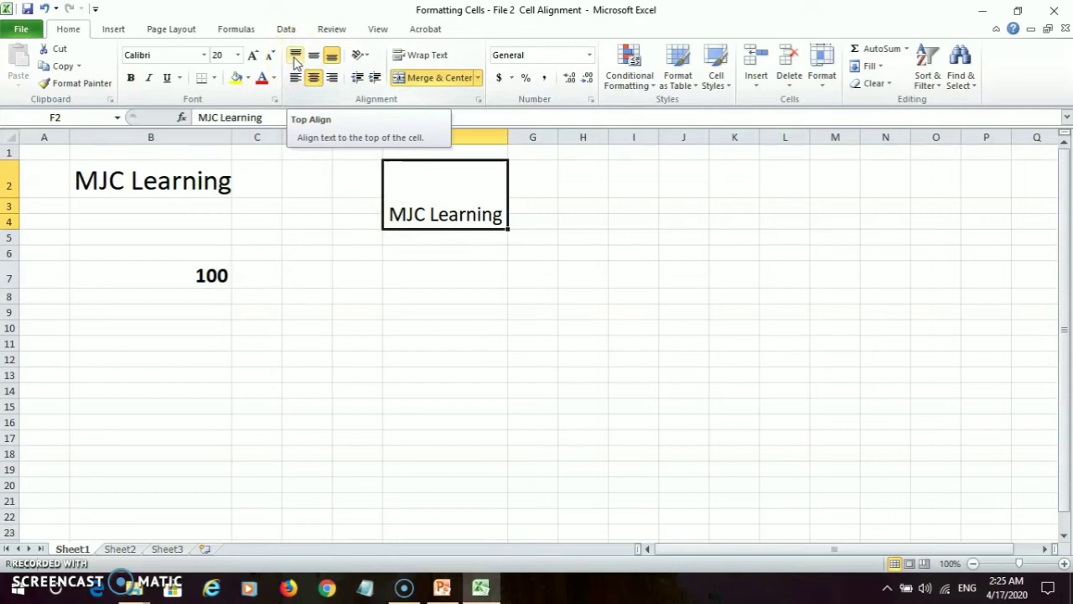
pyautogui.click(295, 57)
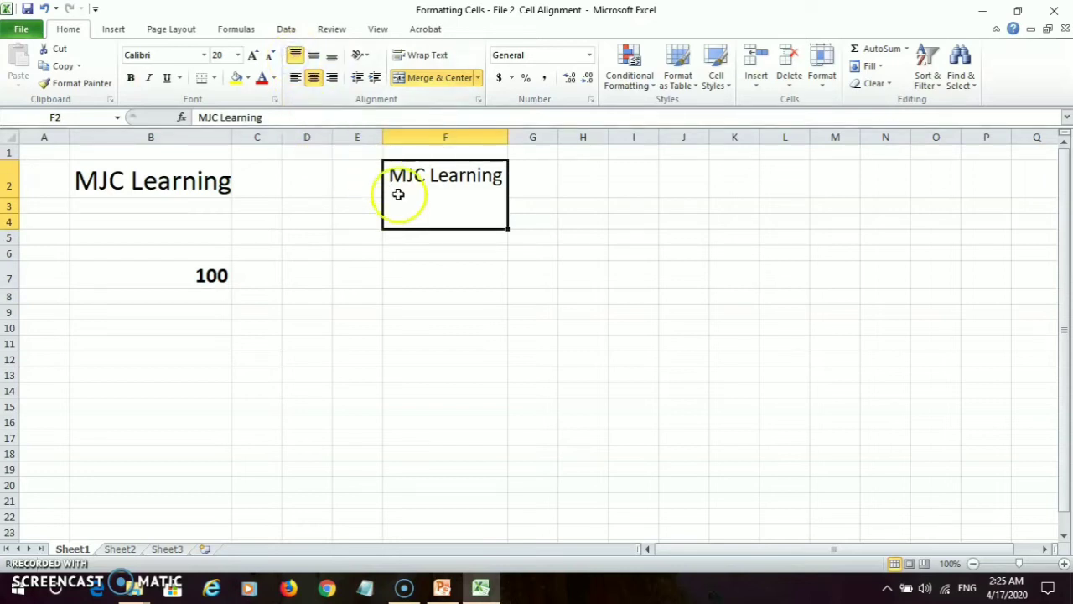
pyautogui.click(418, 177)
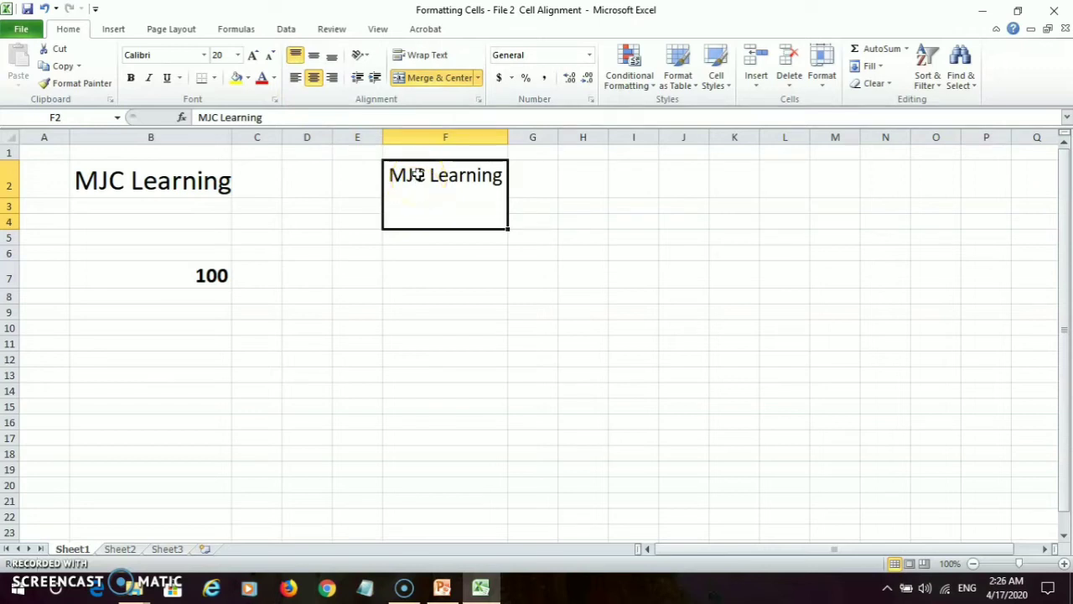
pyautogui.click(314, 55)
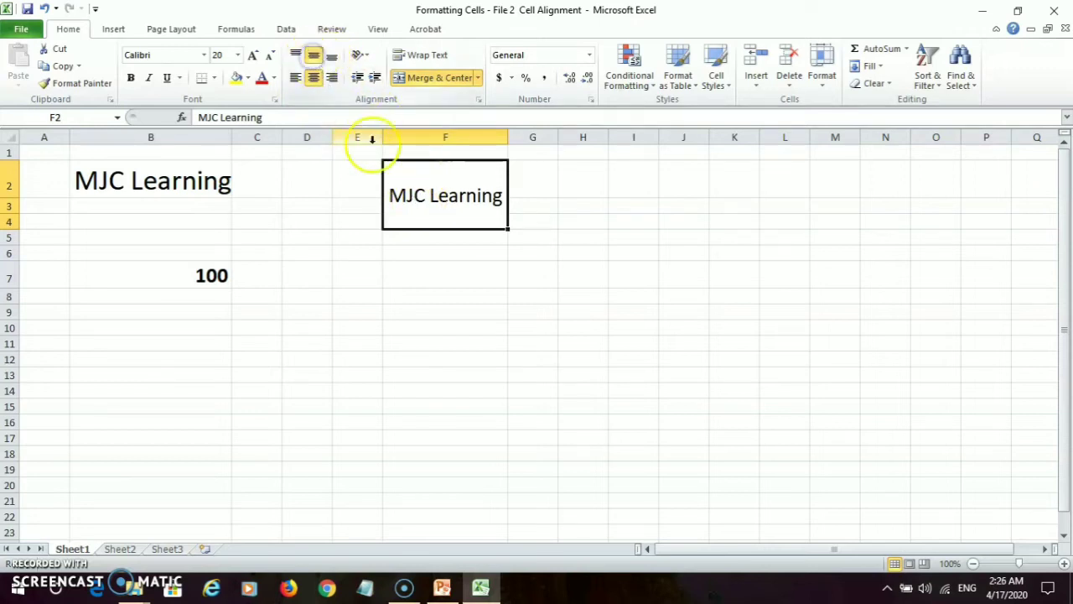
pyautogui.click(332, 55)
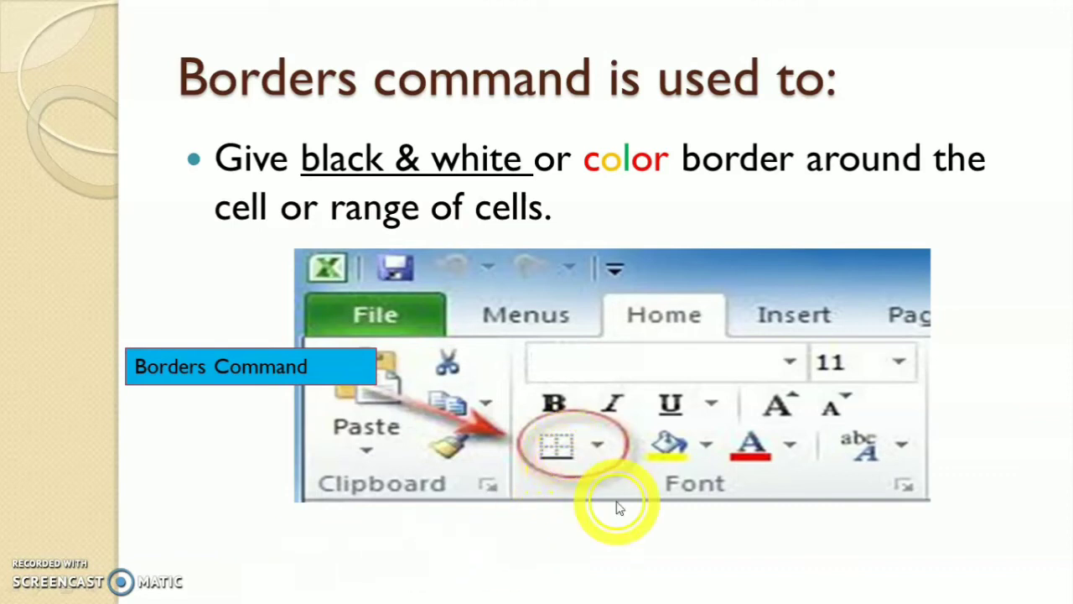
# - Switch to the Cell Formatting - File 3 Borders workbook and apply All Borders to the marks table in A1:C6
pyautogui.hotkey('alt', 'Tab')
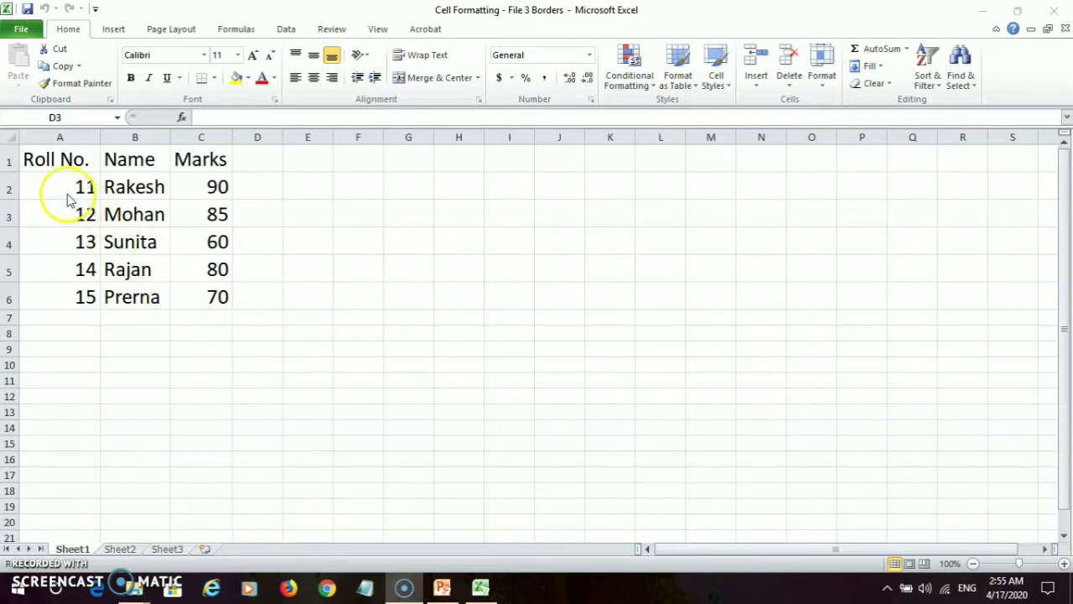
pyautogui.click(38, 154)
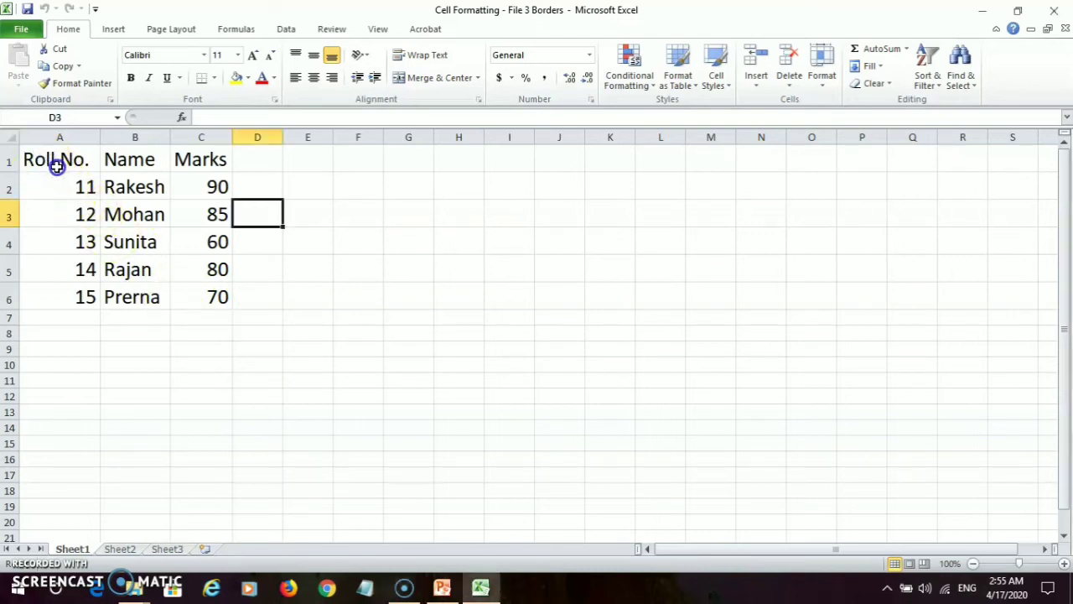
pyautogui.moveTo(50, 164); pyautogui.dragTo(195, 298)
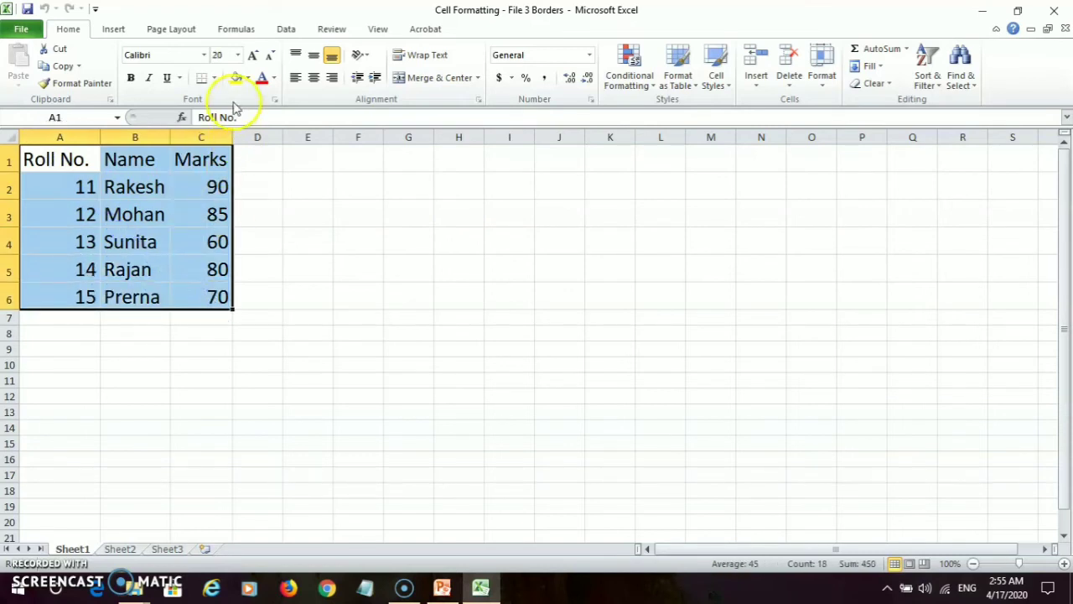
pyautogui.click(215, 82)
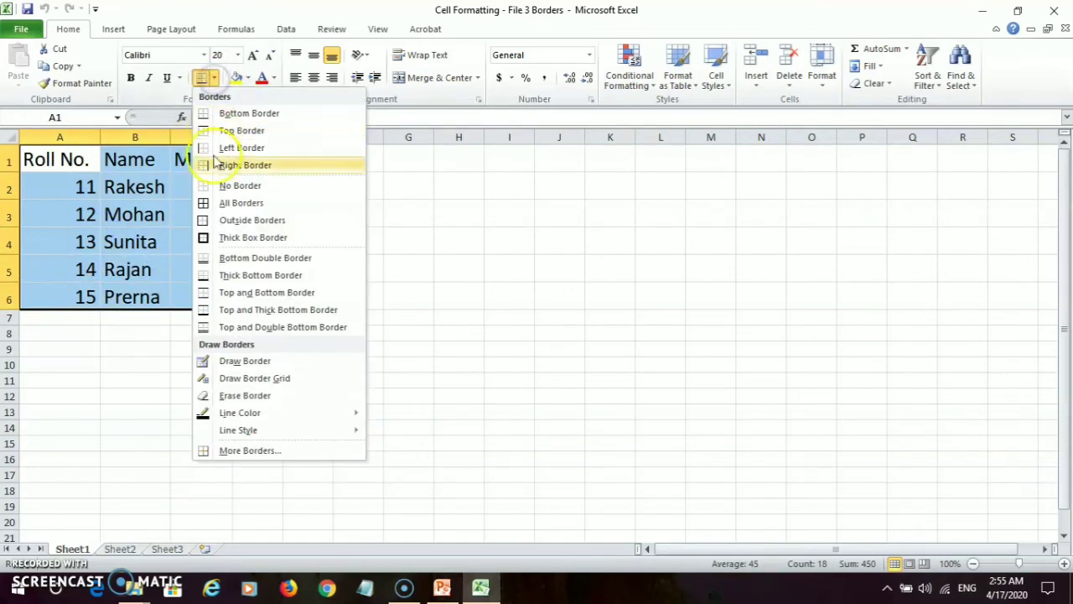
pyautogui.click(235, 204)
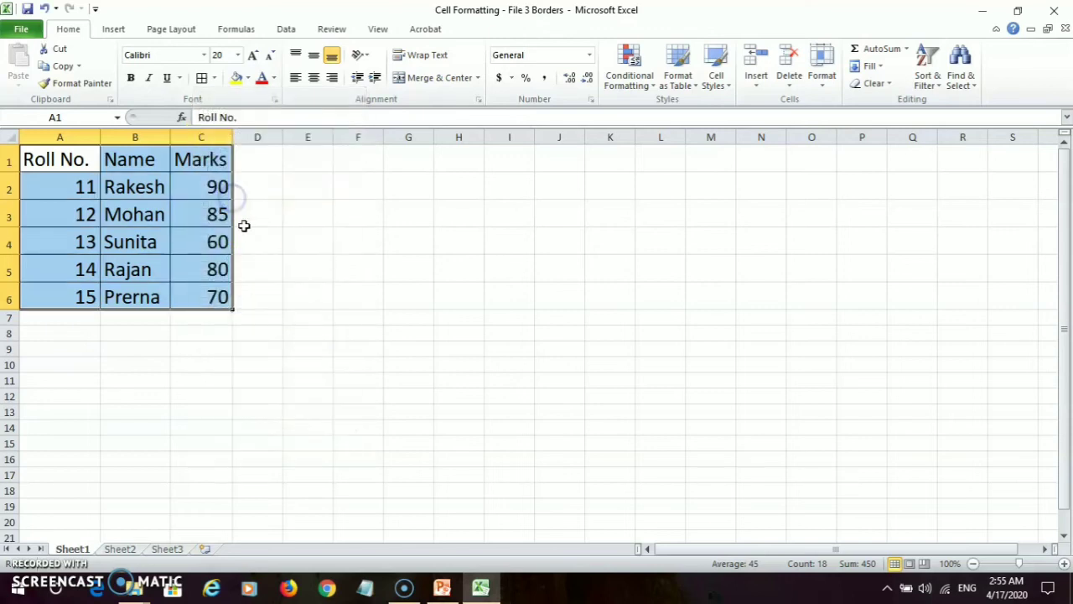
pyautogui.click(272, 258)
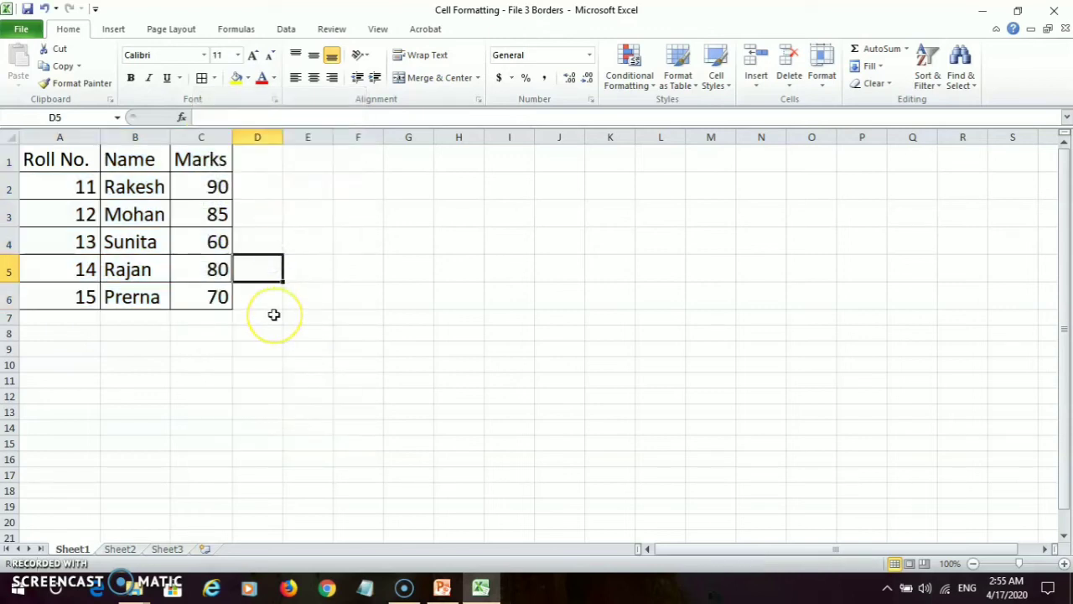
pyautogui.click(214, 78)
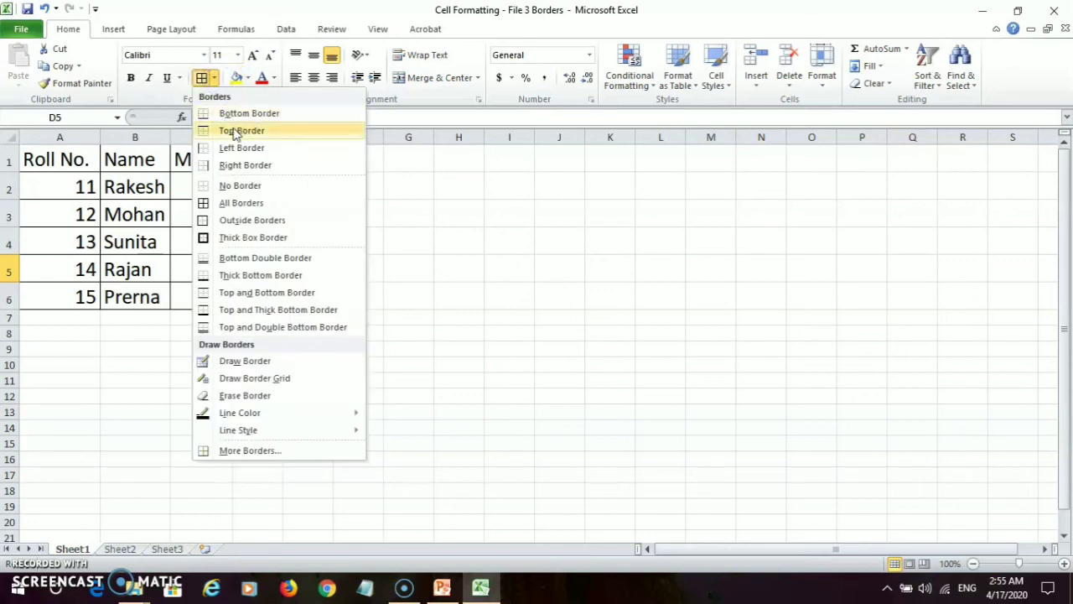
pyautogui.click(242, 118)
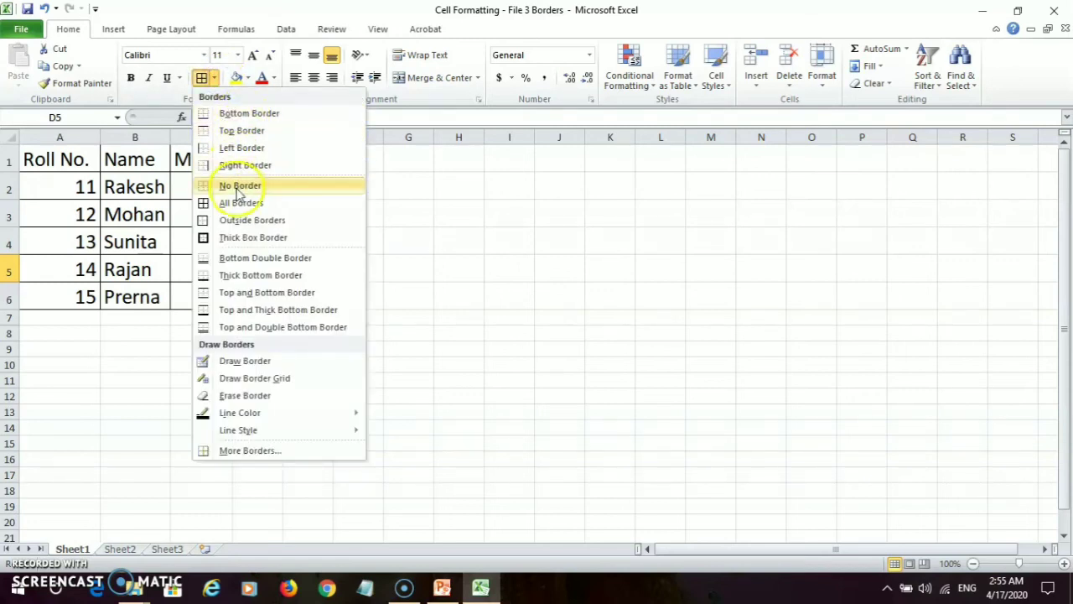
pyautogui.click(247, 401)
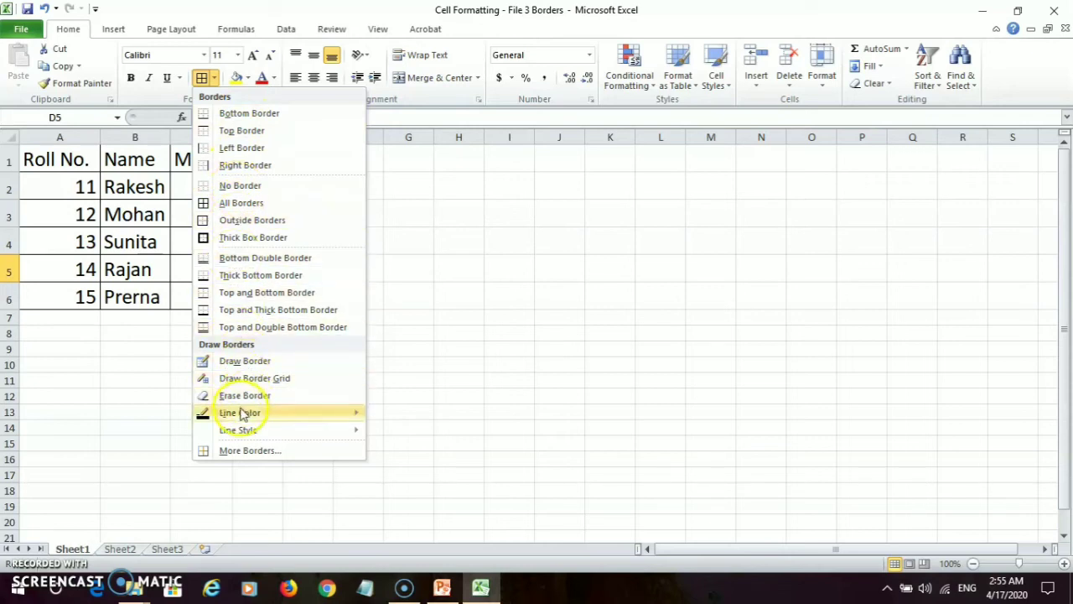
pyautogui.moveTo(242, 417)
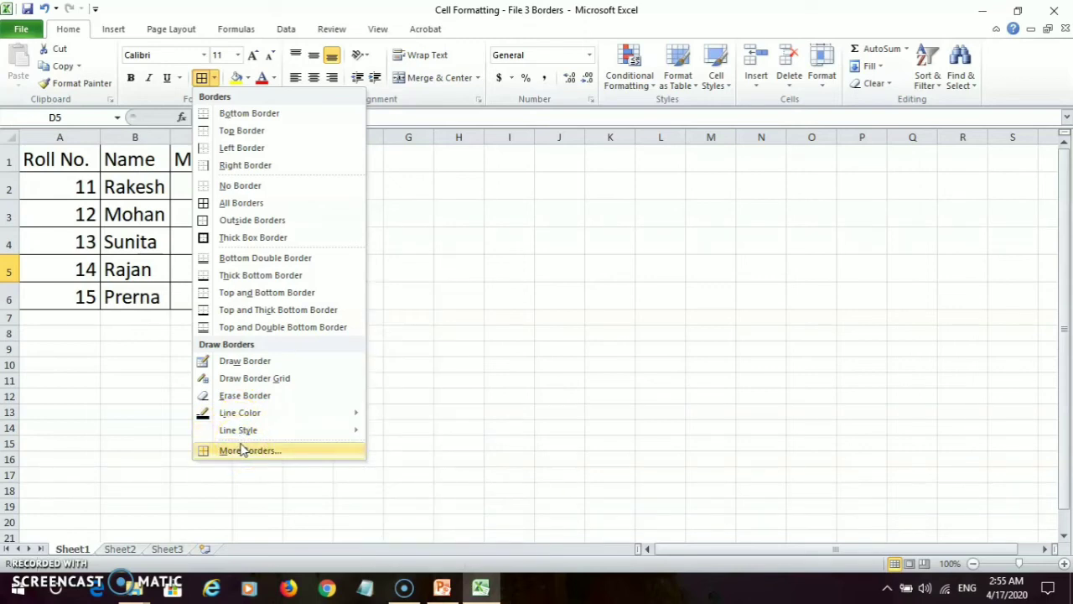
pyautogui.click(252, 451)
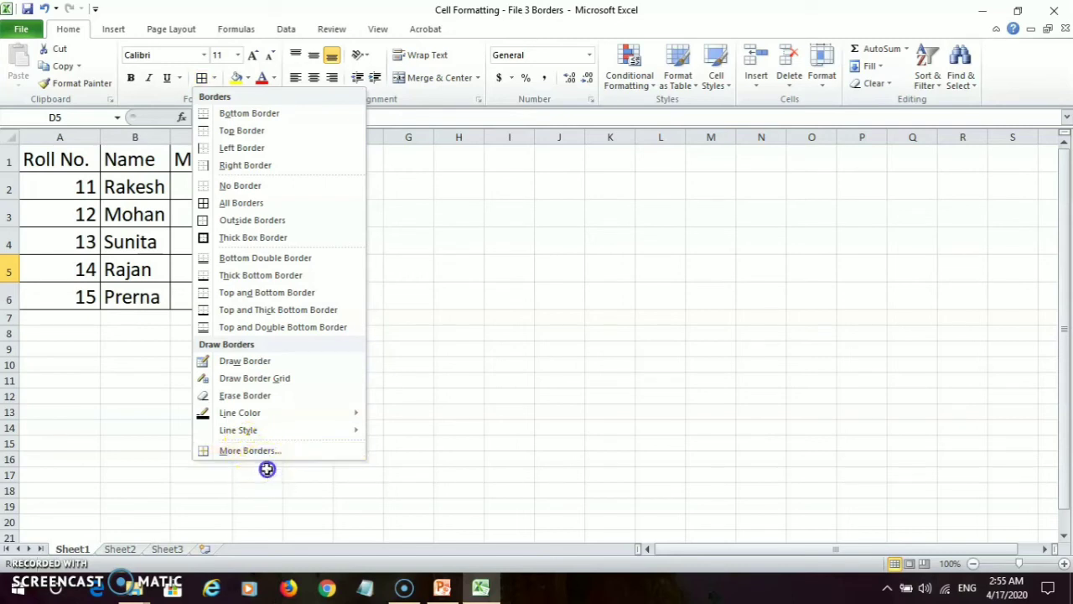
pyautogui.click(268, 467)
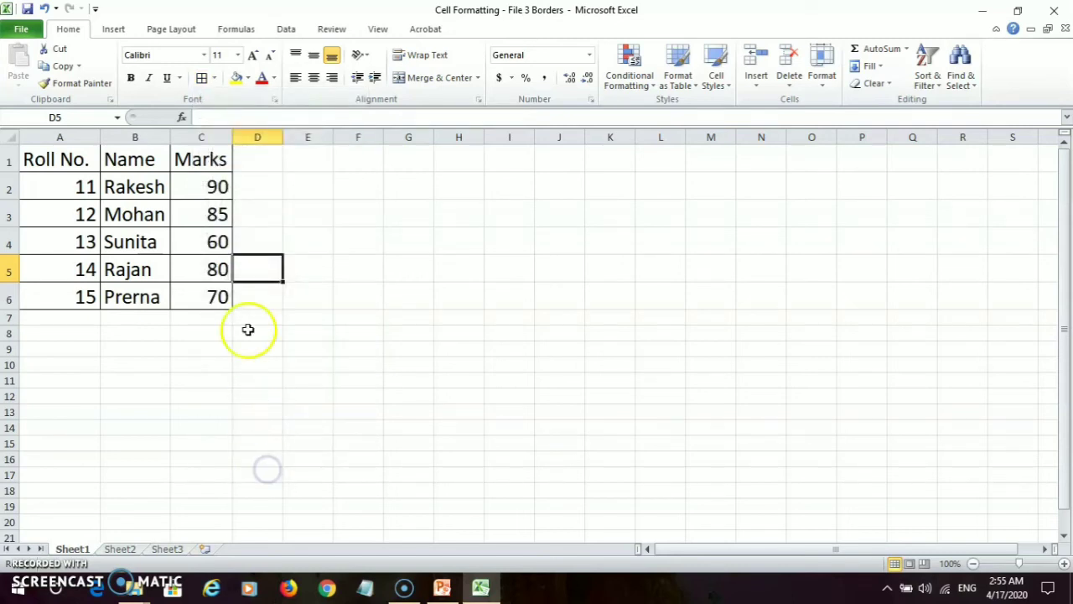
# - Set the font color of the header cells A1:C1 to the standard Blue
pyautogui.click(40, 159)
pyautogui.moveTo(96, 159); pyautogui.dragTo(177, 159)
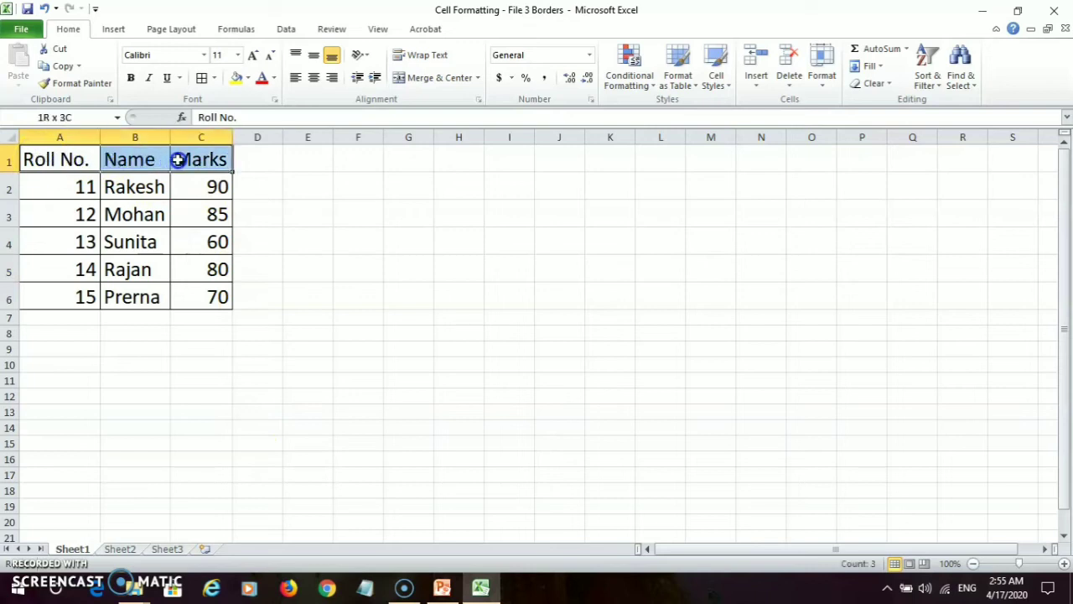
pyautogui.click(275, 78)
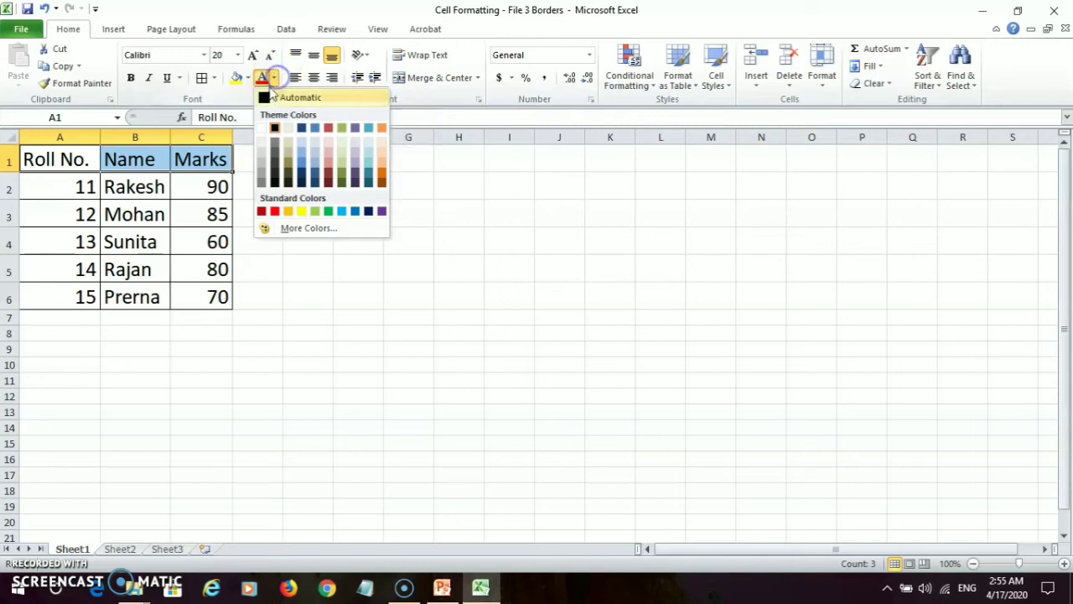
pyautogui.click(355, 215)
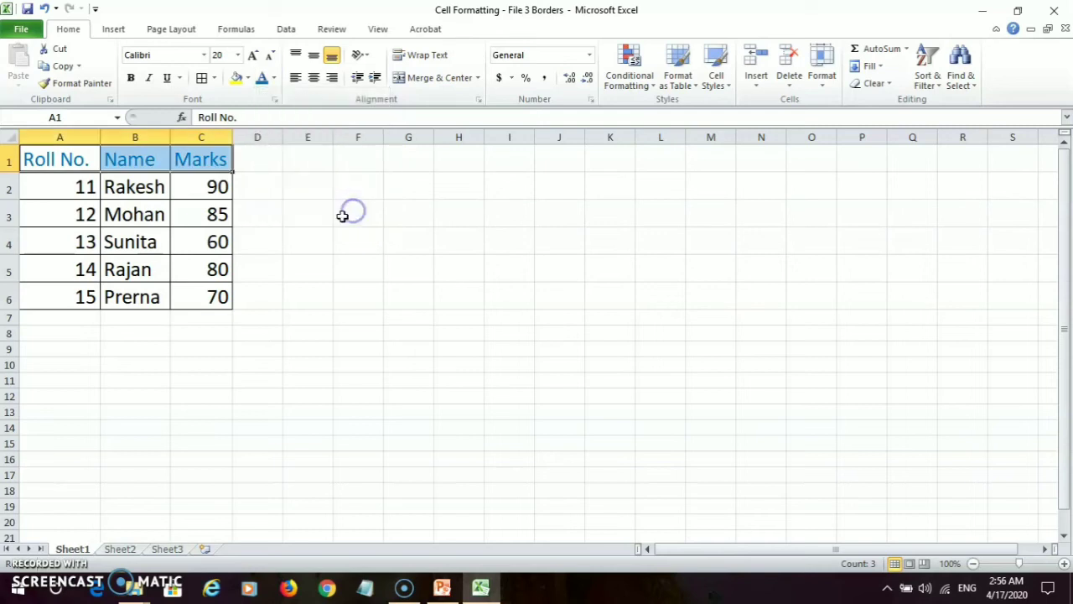
pyautogui.click(284, 193)
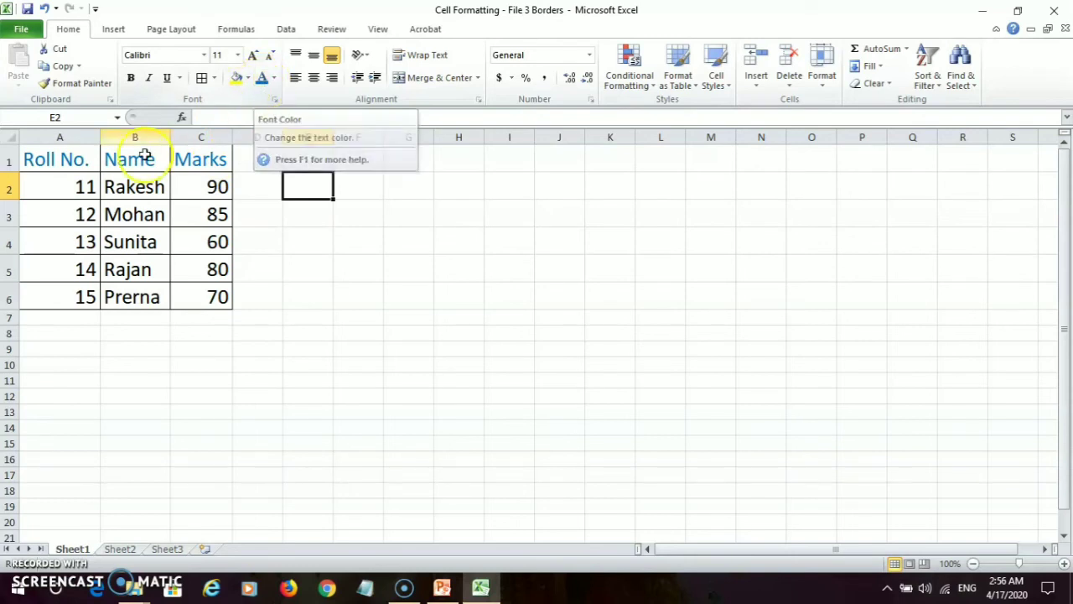
# - Set the font color of the data rows in A2:C6 to the standard Green
pyautogui.click(59, 182)
pyautogui.moveTo(60, 182); pyautogui.dragTo(171, 292)
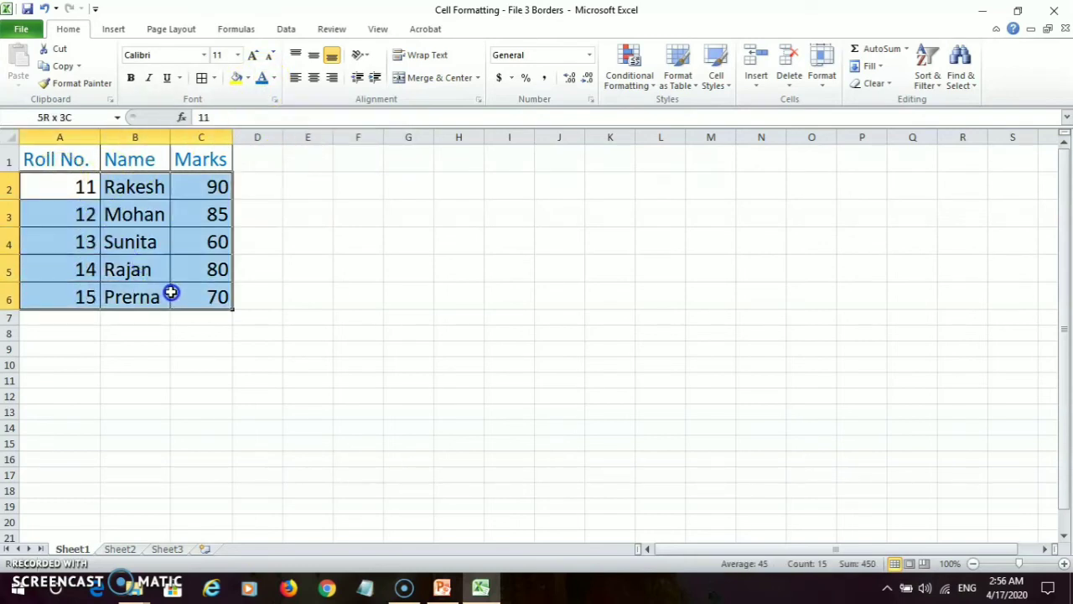
pyautogui.click(273, 81)
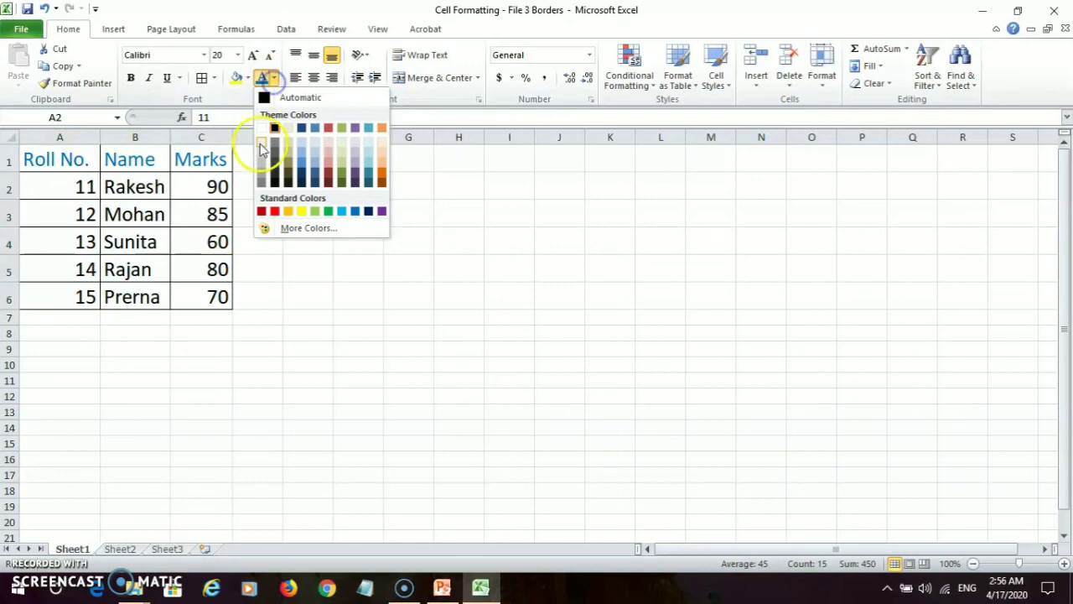
pyautogui.click(329, 210)
pyautogui.click(311, 211)
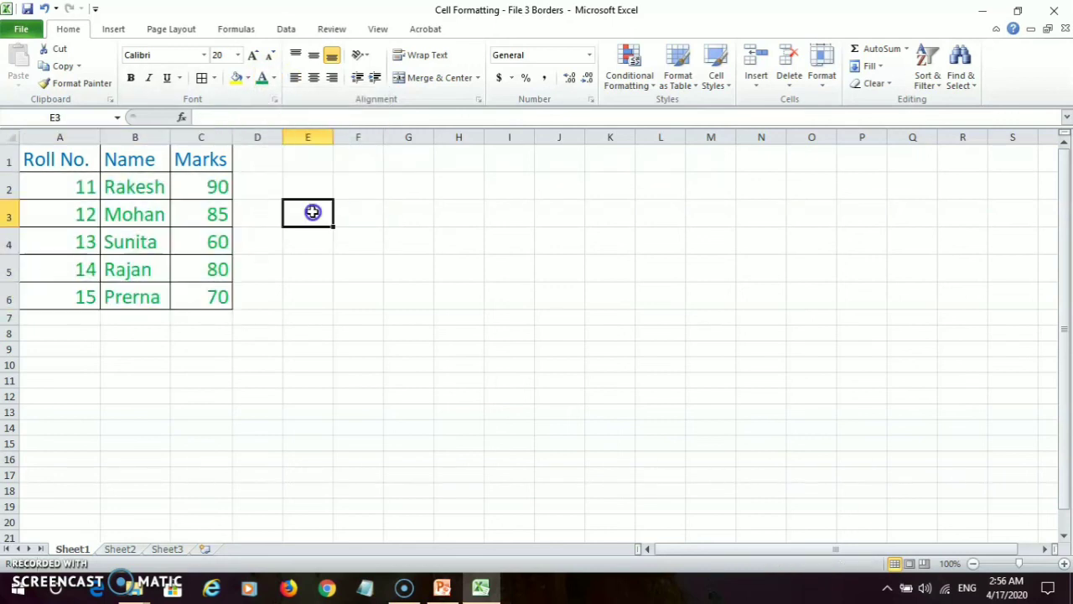
# - Fill the header cells A1:C1 with the standard Yellow background color
pyautogui.click(31, 160)
pyautogui.moveTo(56, 156); pyautogui.dragTo(195, 164)
pyautogui.click(276, 100)
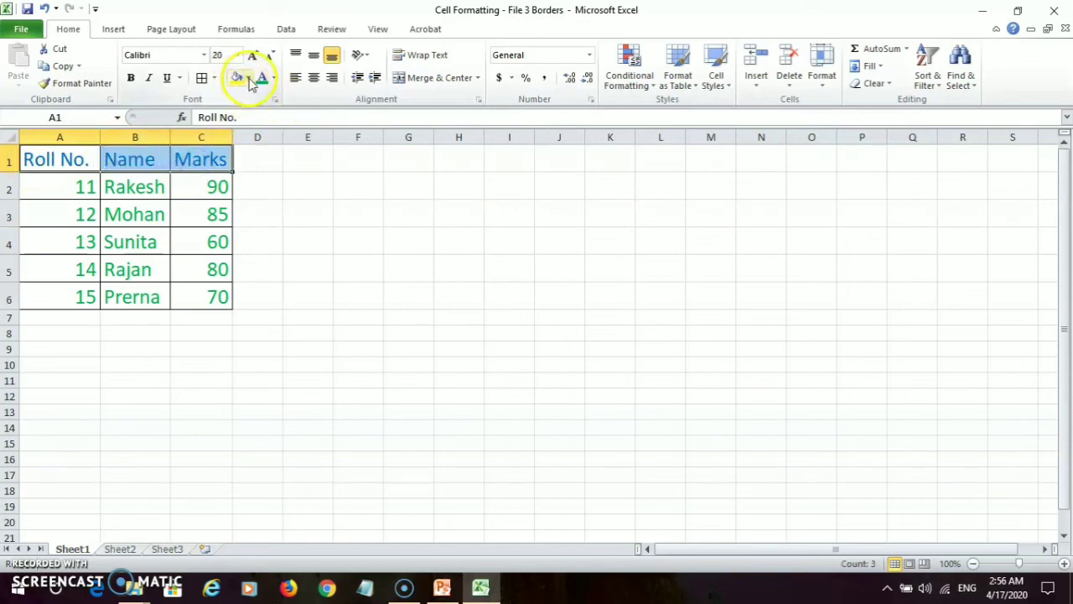
pyautogui.click(248, 78)
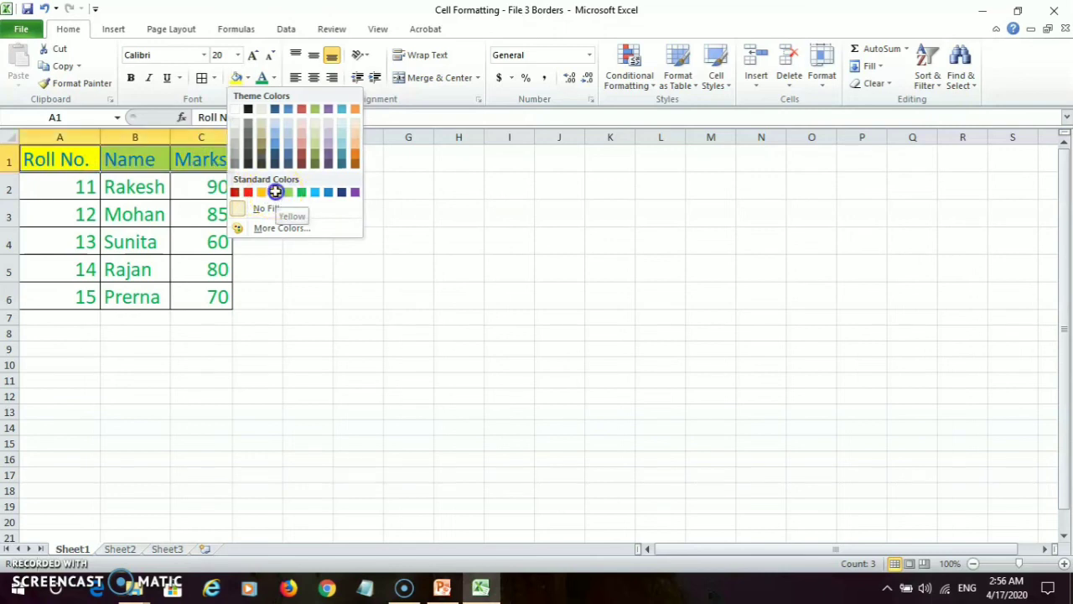
pyautogui.click(276, 193)
pyautogui.click(253, 188)
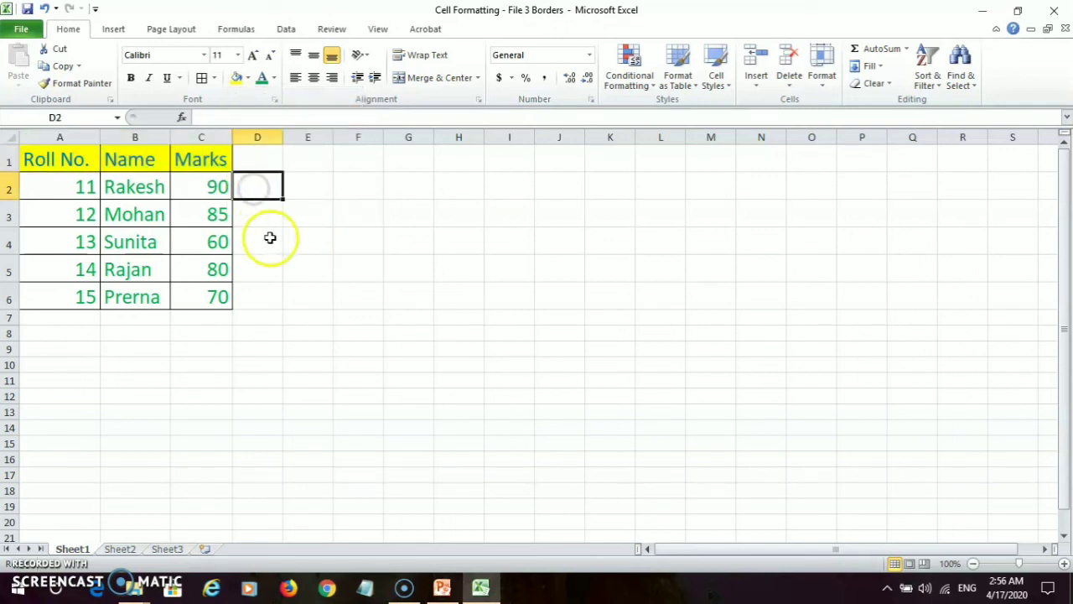